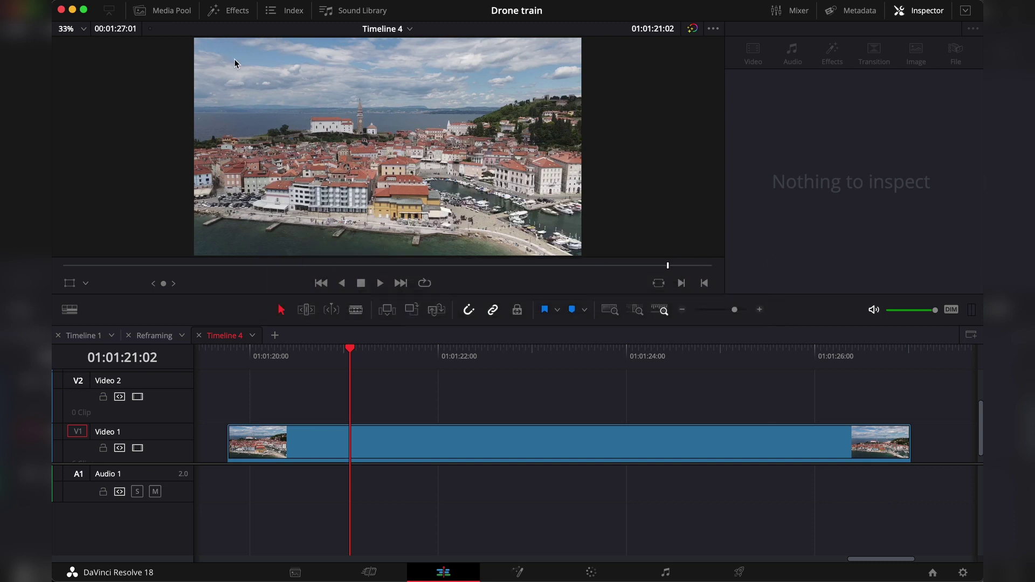
# From the Effects Toolbox Titles, place a Text+ title on Video 2 above the drone clip.
pyautogui.click(227, 12)
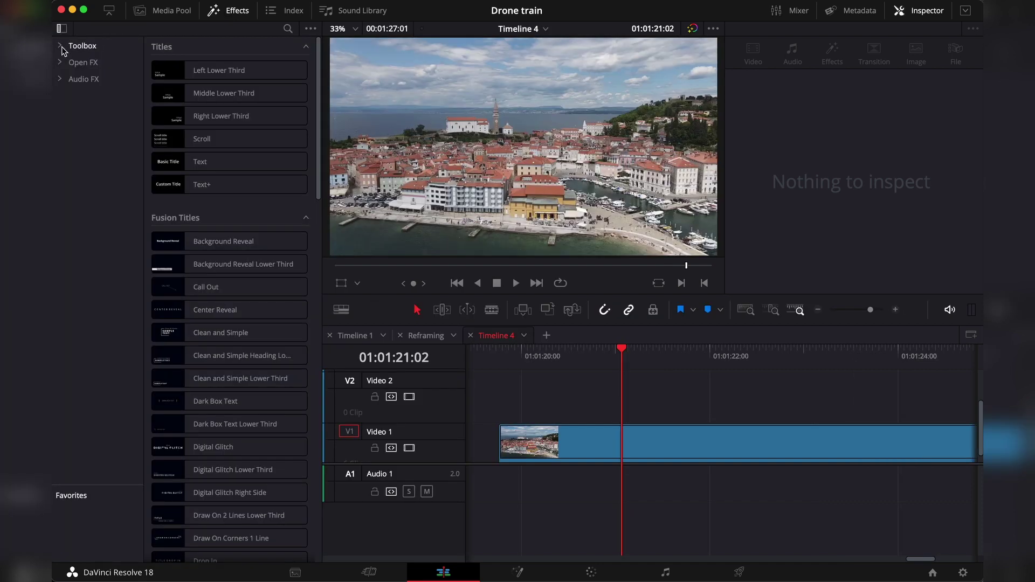
pyautogui.click(61, 46)
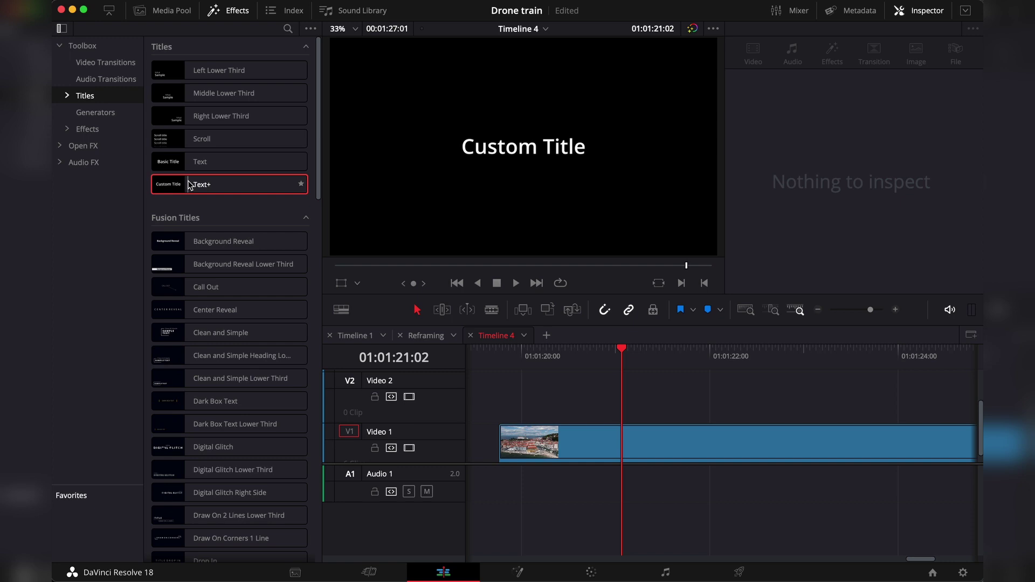
pyautogui.moveTo(199, 184); pyautogui.dragTo(544, 419)
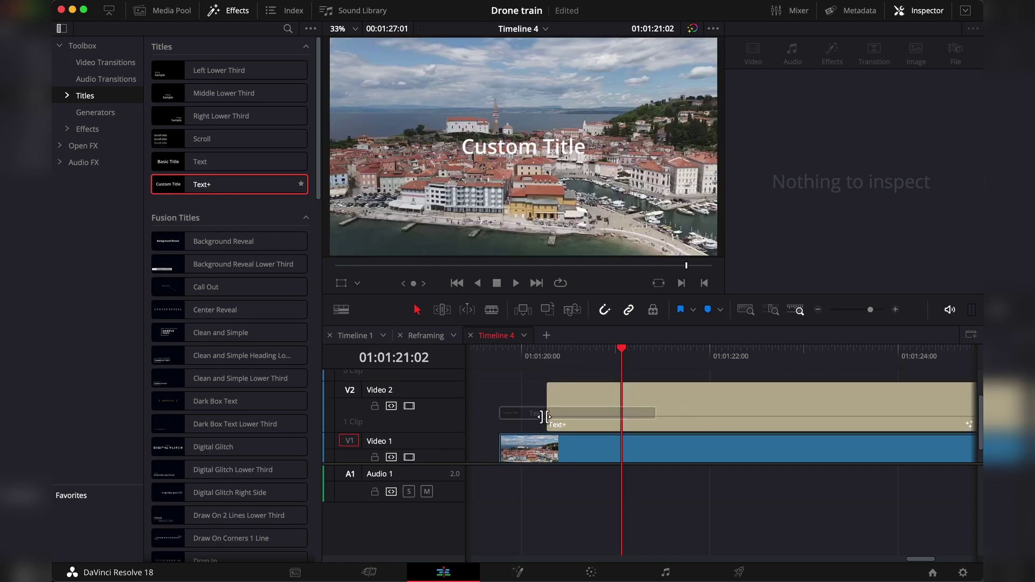
# Add a Write On keyframe at 01:01:21:02 in the Inspector and save the project.
pyautogui.scroll(1, 771, 160)
pyautogui.scroll(2, 771, 155)
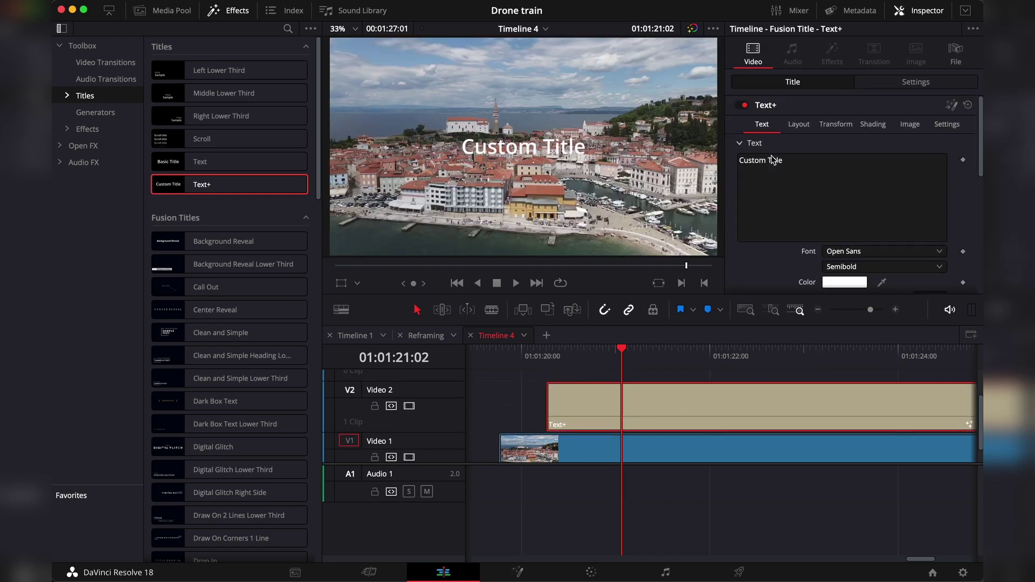
pyautogui.scroll(-5, 749, 168)
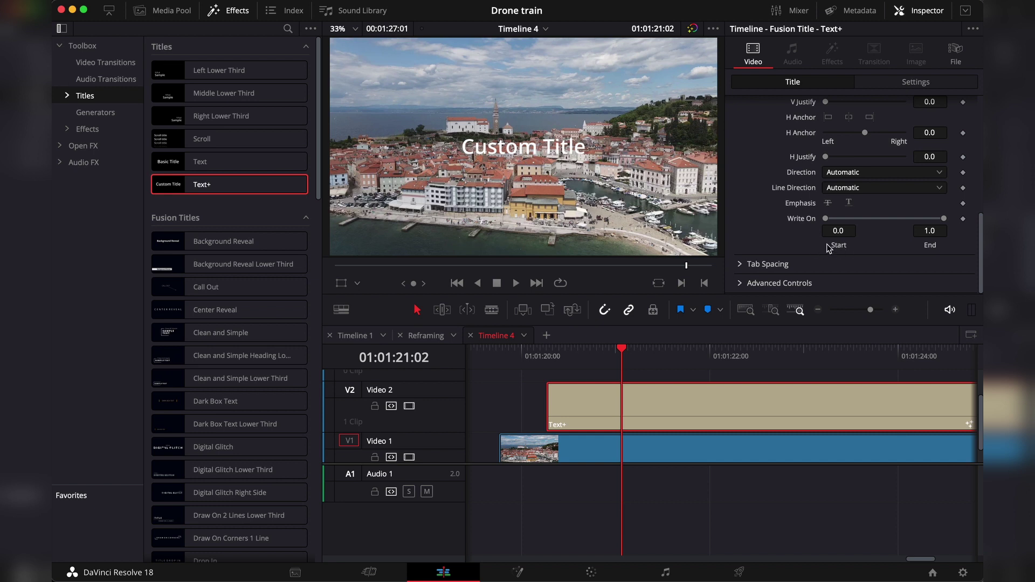
pyautogui.click(962, 219)
pyautogui.press('super+s')
# At the title clip's first frame, set Write On End to 0.0 and play back the write-on.
pyautogui.scroll(1, 627, 352)
pyautogui.moveTo(626, 351); pyautogui.dragTo(560, 362)
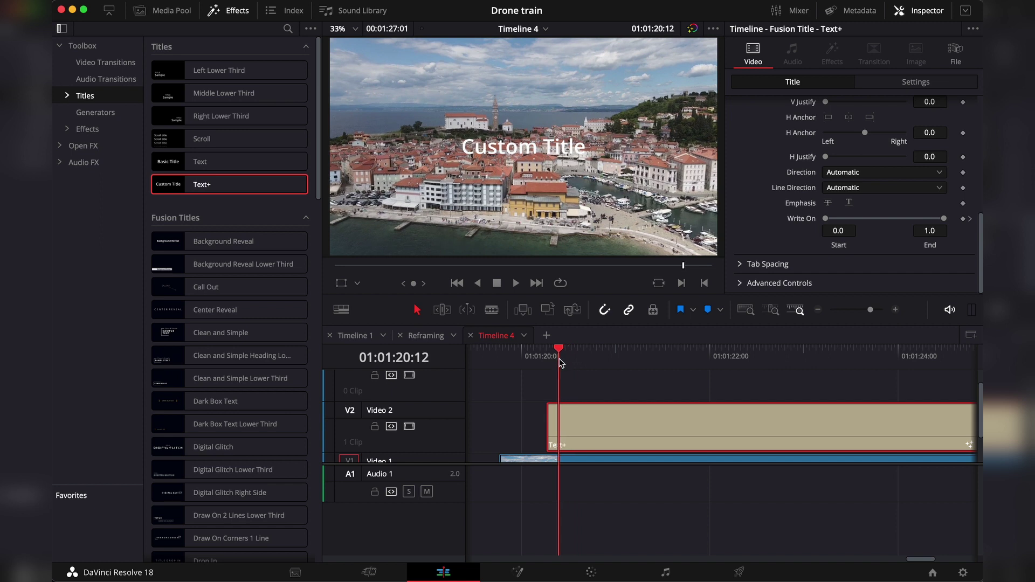
pyautogui.press('Up')
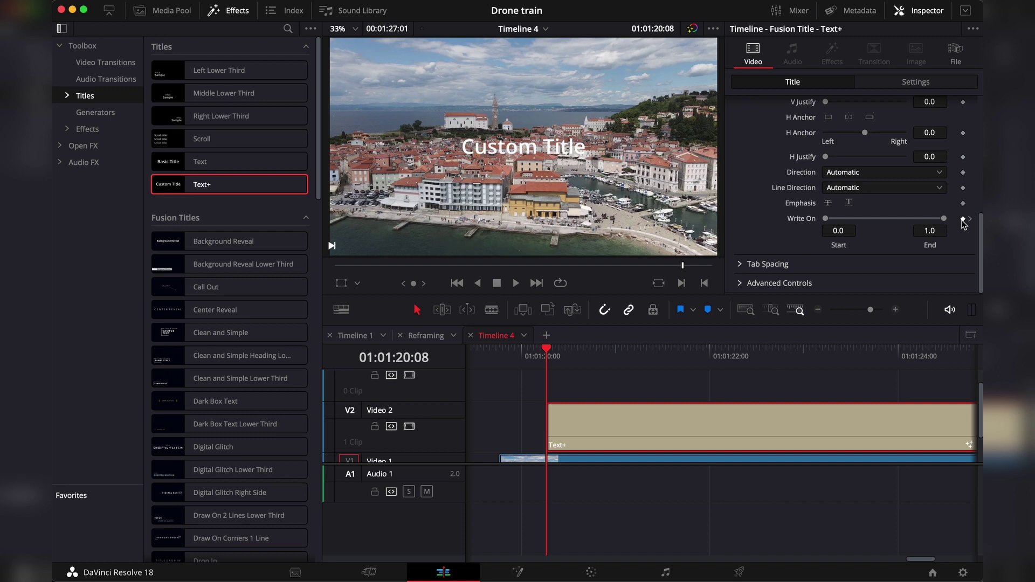
pyautogui.moveTo(946, 221); pyautogui.dragTo(827, 224)
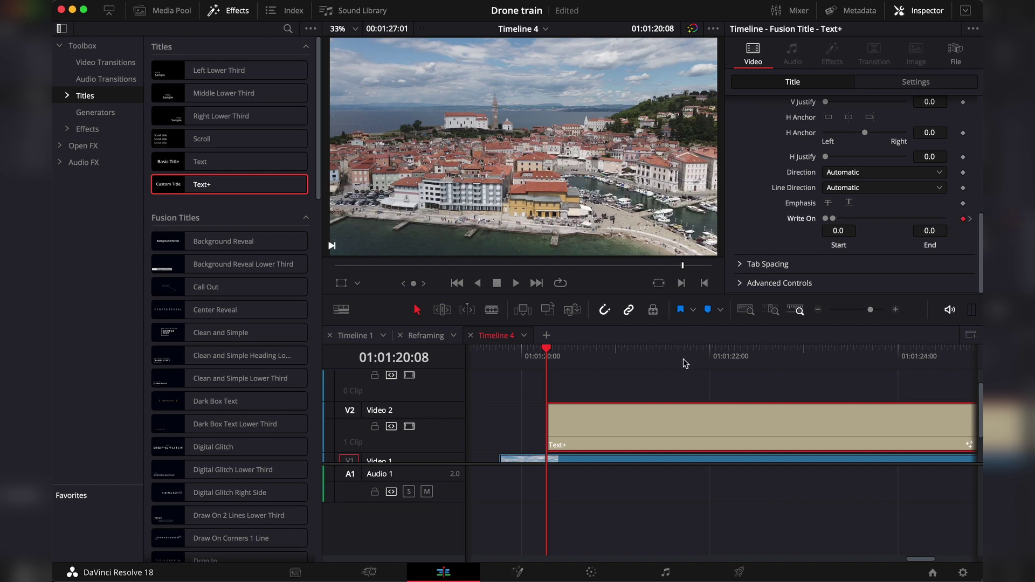
pyautogui.press('space')
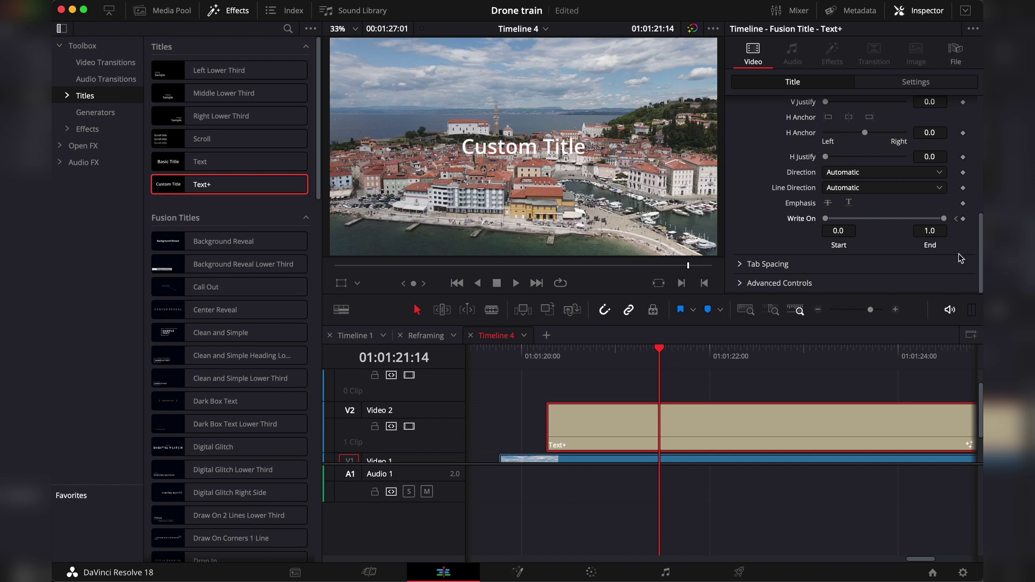
# At the first Write On keyframe, set Start and End to 1.0, save, and preview playback.
pyautogui.click(957, 220)
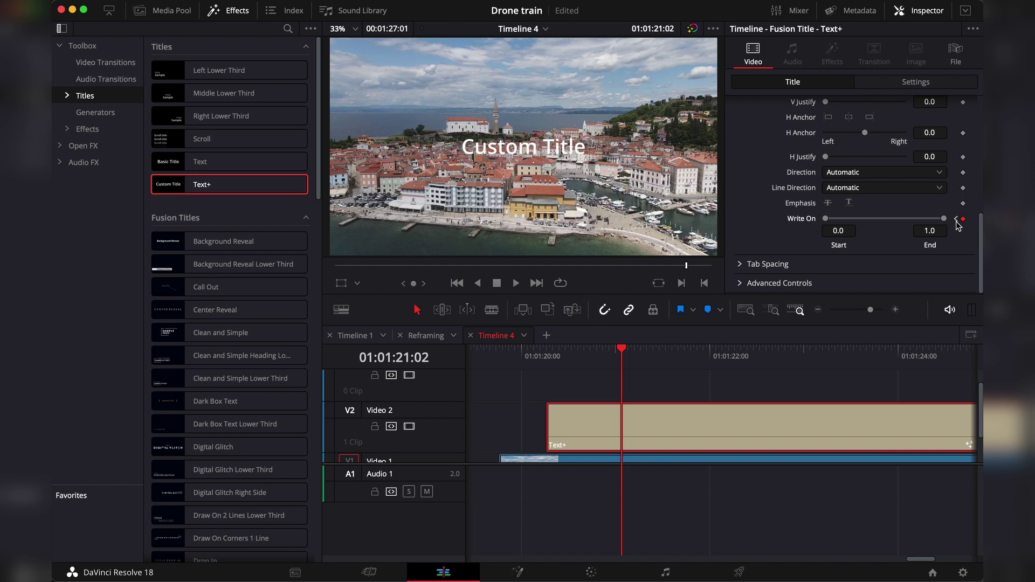
pyautogui.click(956, 220)
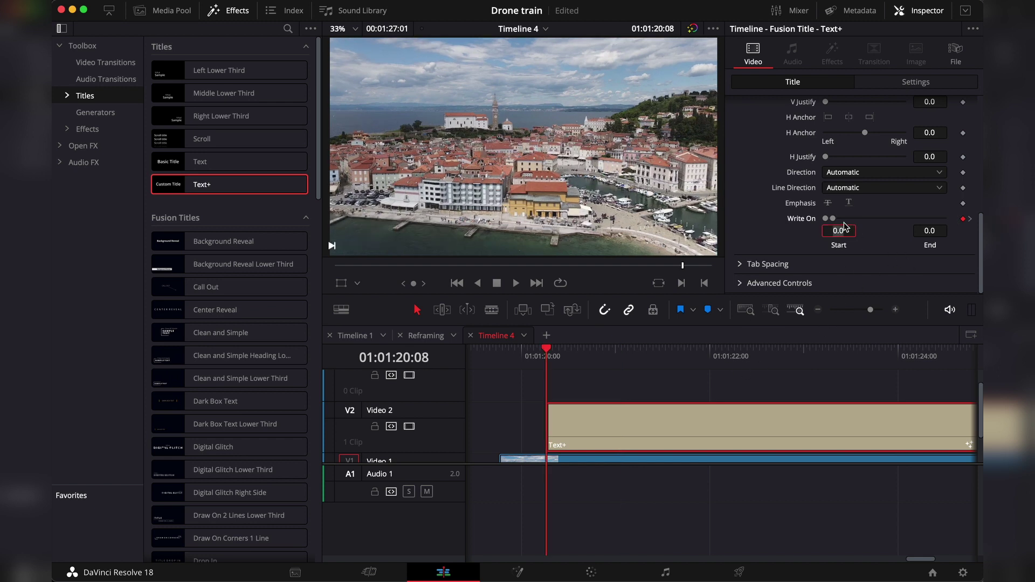
pyautogui.moveTo(836, 221); pyautogui.dragTo(919, 229)
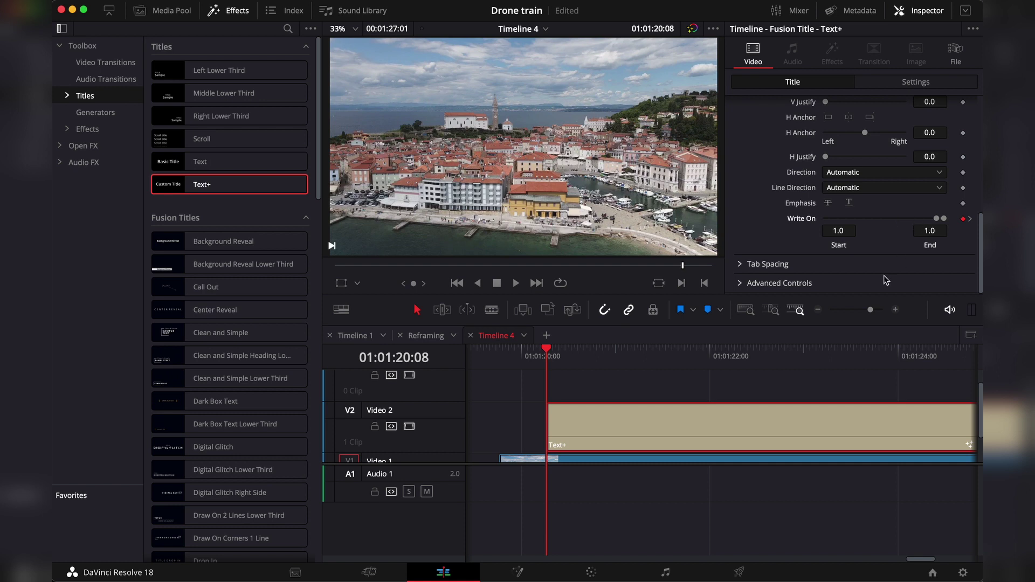
pyautogui.press('super+s')
pyautogui.press('space')
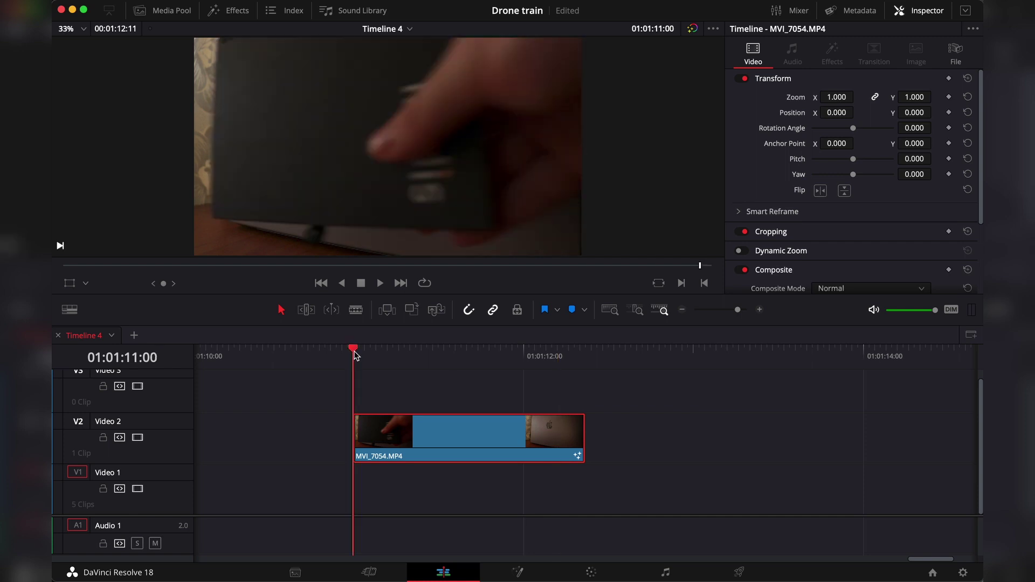
# Scrub through the MVI_7054.MP4 clip to find where the laptop's edge comes into view.
pyautogui.moveTo(353, 351); pyautogui.dragTo(393, 372)
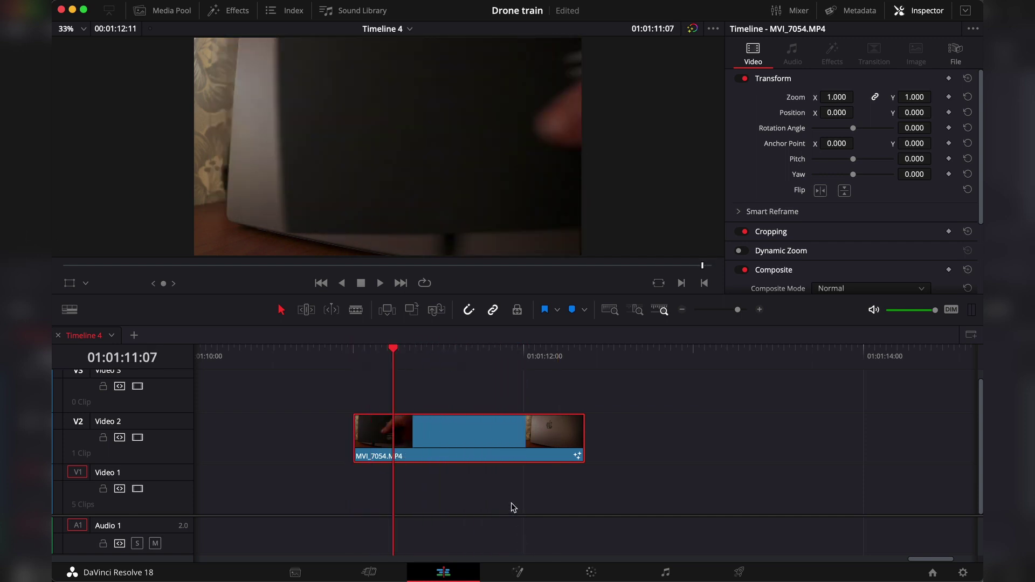
# In the Fusion page, add a Text+ node and line up the Text1 and Merge1 nodes.
pyautogui.click(519, 570)
pyautogui.hotkey('shift', 'space')
pyautogui.write('te')
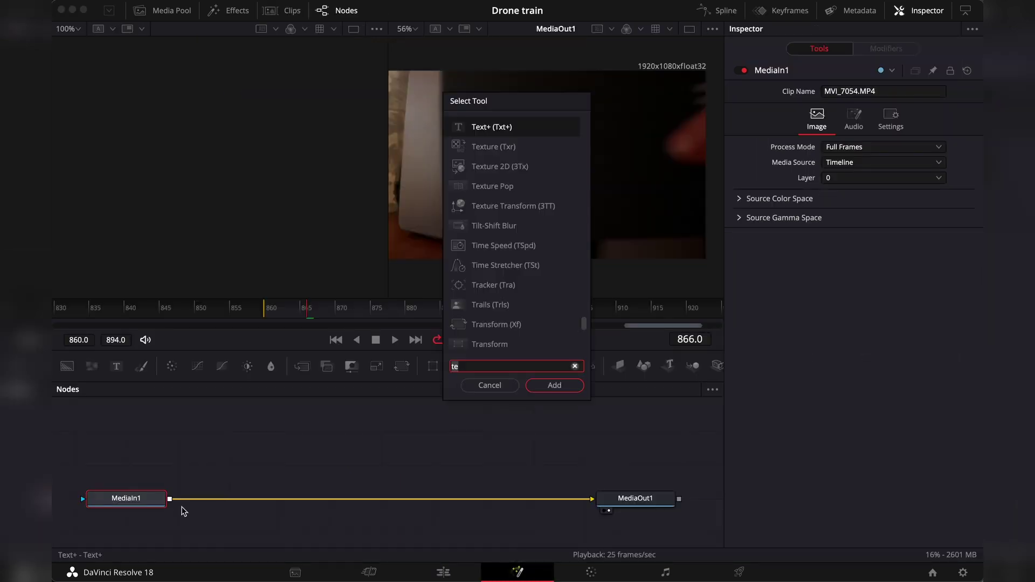
pyautogui.write('xt+')
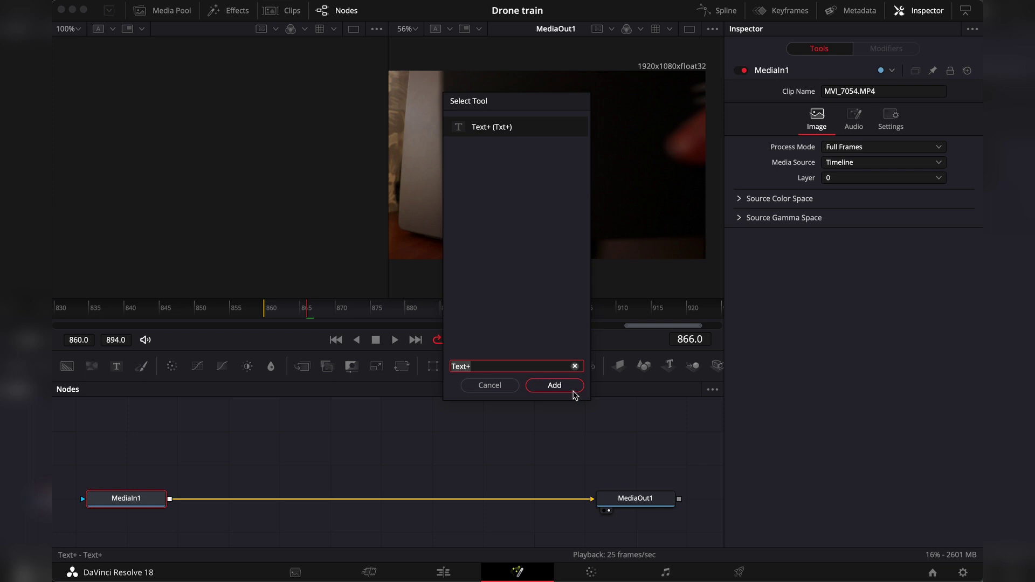
pyautogui.click(572, 390)
pyautogui.moveTo(141, 520); pyautogui.dragTo(263, 450)
pyautogui.moveTo(237, 518); pyautogui.dragTo(261, 486)
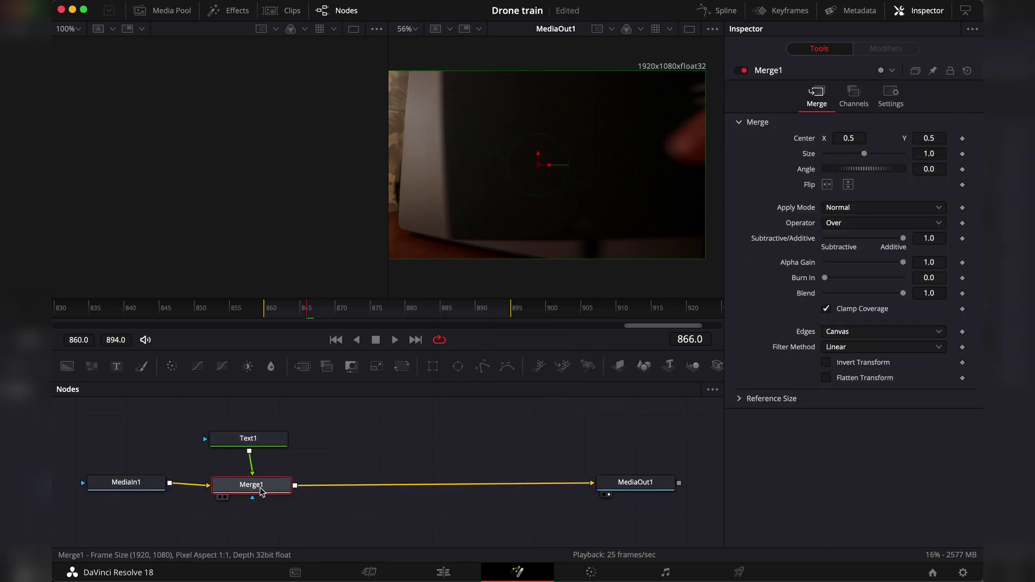
# Enter 'Macbook Pro' as the Text1 node's text.
pyautogui.click(262, 443)
pyautogui.click(777, 205)
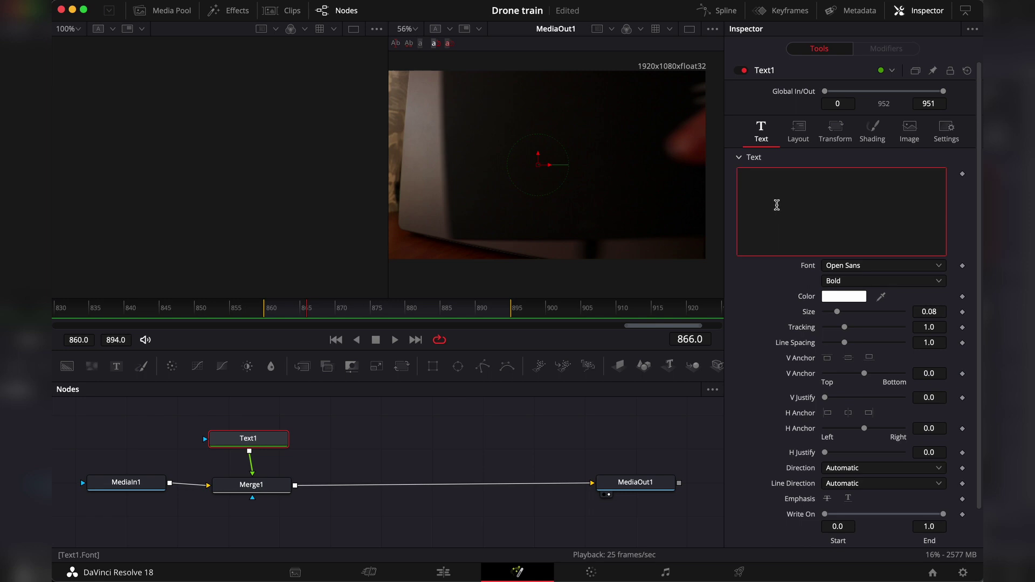
pyautogui.write('Macbook Pro')
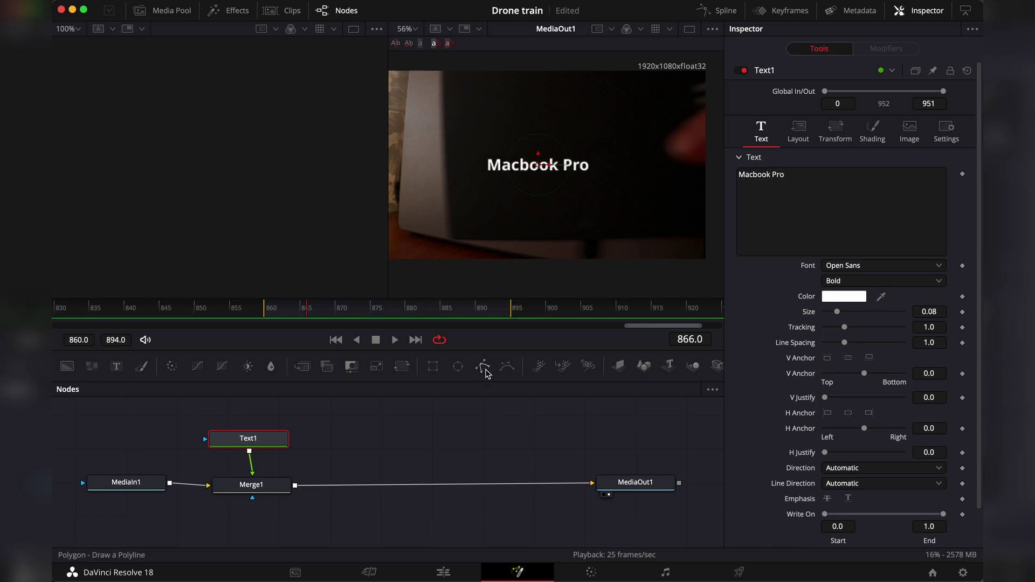
# Trace a closed Polygon mask on Text1 along the laptop's edge and invert it to hide the text.
pyautogui.click(485, 369)
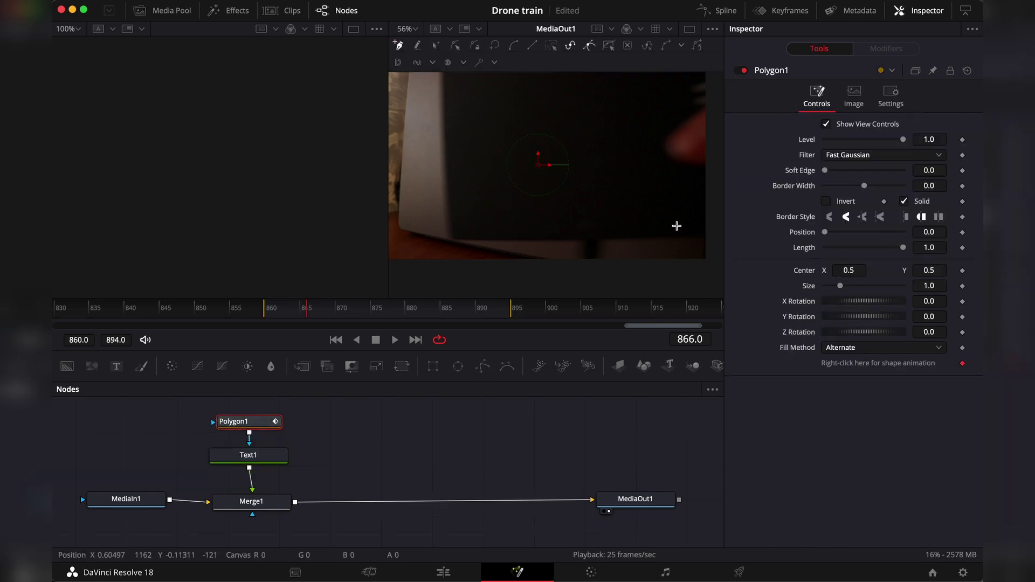
pyautogui.click(442, 131)
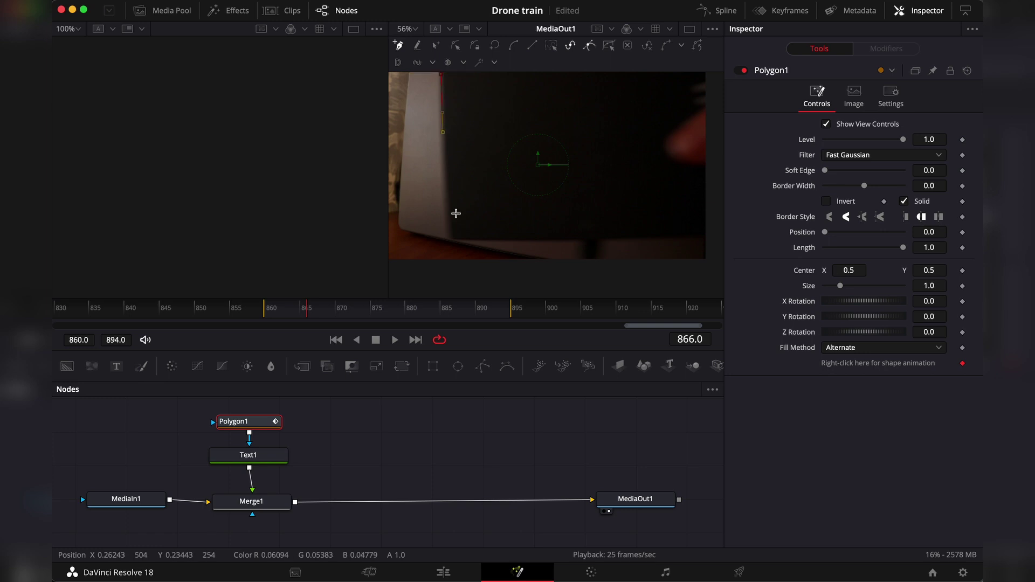
pyautogui.click(450, 238)
pyautogui.click(661, 242)
pyautogui.hotkey('shift', 'c')
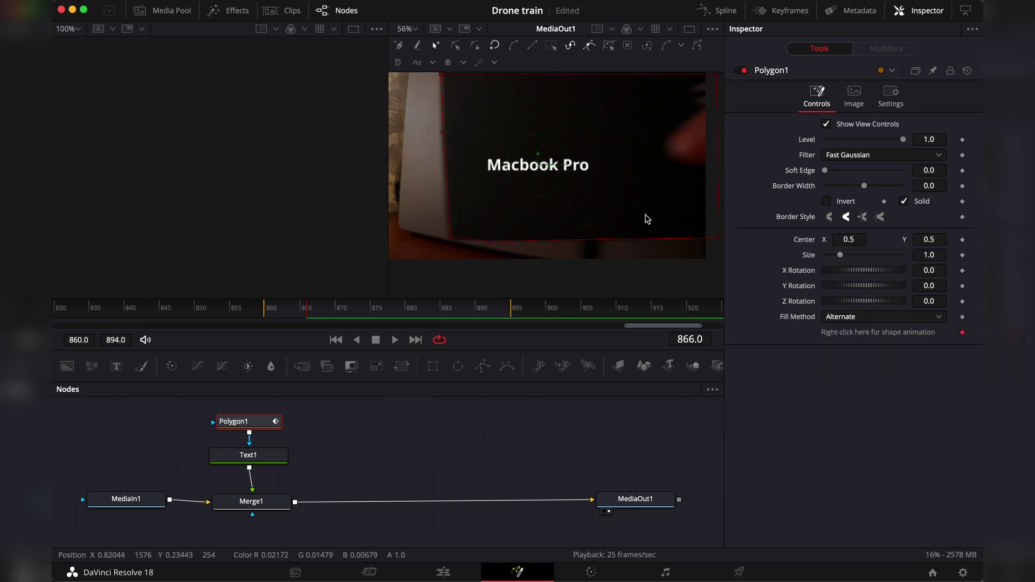
pyautogui.click(825, 202)
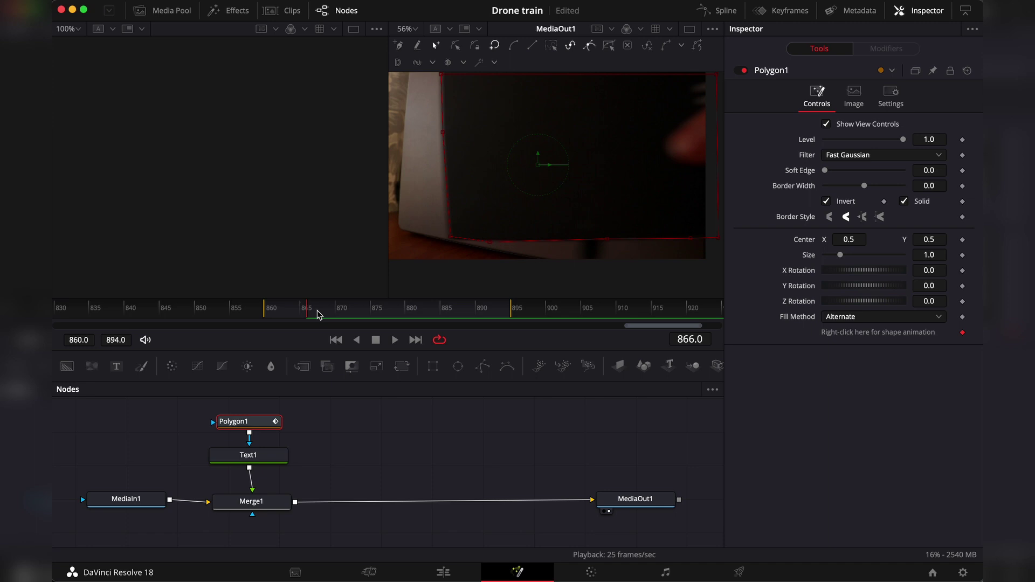
# At the Apple logo frame, shift the mask points to reveal the text and set Soft Edge to 0.0016.
pyautogui.moveTo(308, 314); pyautogui.dragTo(377, 311)
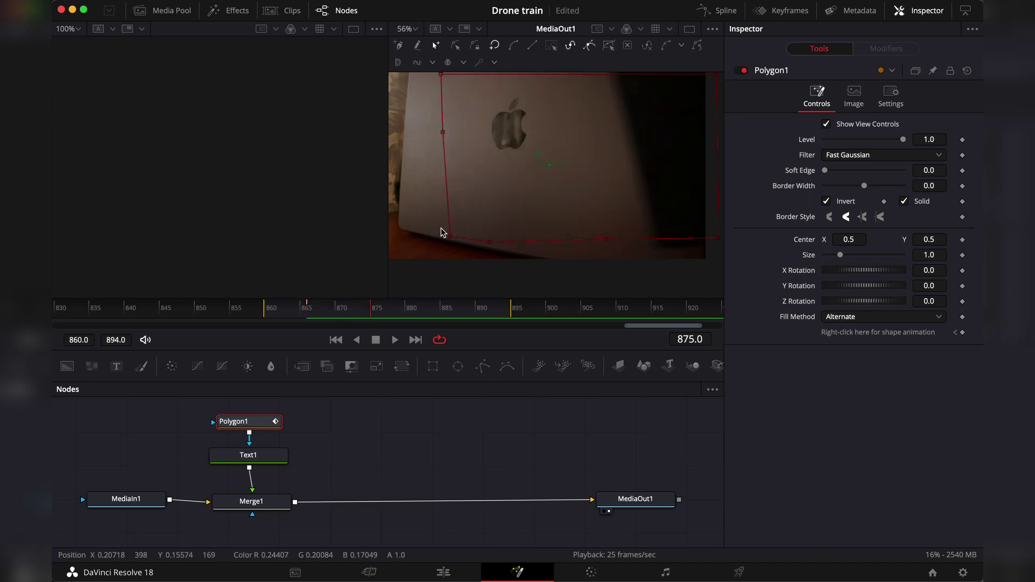
pyautogui.moveTo(442, 75); pyautogui.dragTo(658, 249)
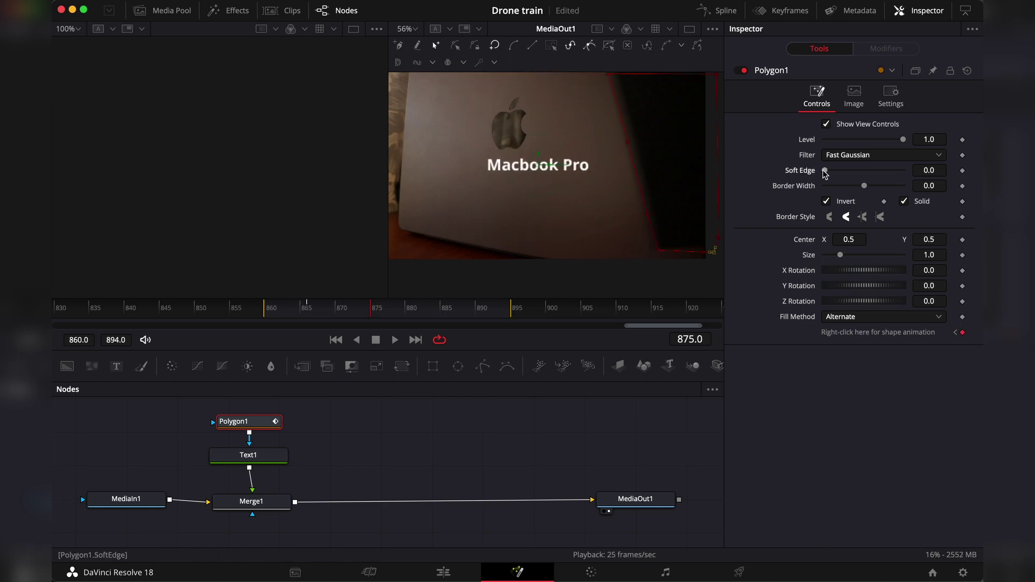
pyautogui.moveTo(826, 173); pyautogui.dragTo(827, 174)
# At frame 870, realign the mask's left points to the laptop edge and scrub to check the tracking.
pyautogui.moveTo(333, 313); pyautogui.dragTo(340, 315)
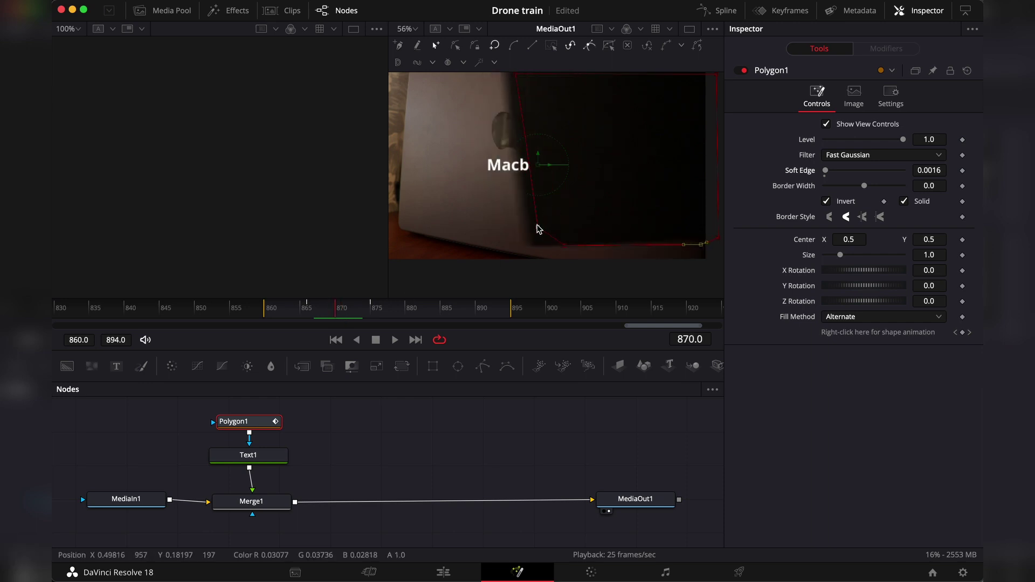
pyautogui.moveTo(538, 227); pyautogui.dragTo(526, 244)
pyautogui.moveTo(529, 139)
pyautogui.mouseDown()
pyautogui.moveTo(517, 162)
pyautogui.moveTo(515, 136)
pyautogui.mouseUp()
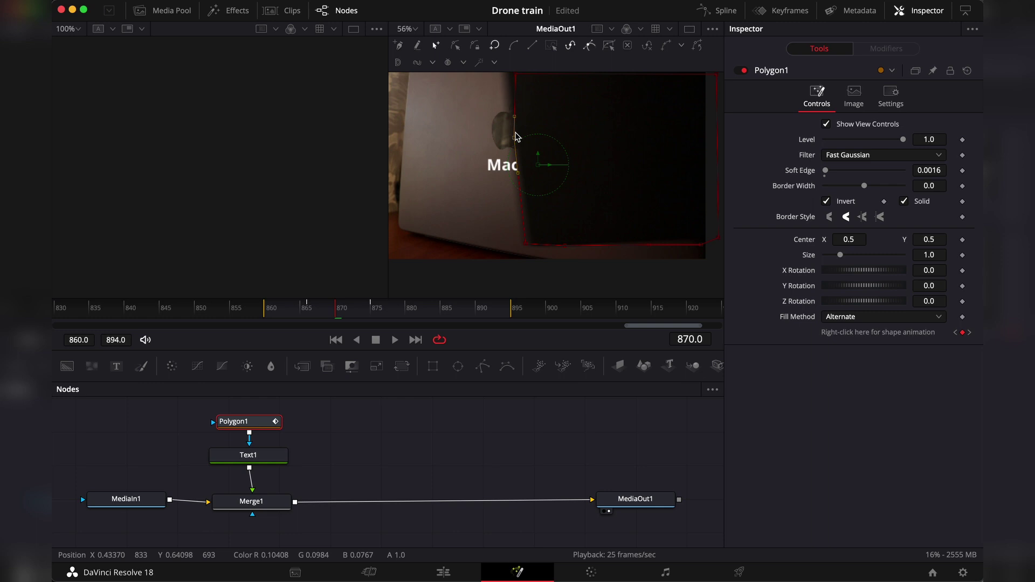
pyautogui.click(506, 78)
pyautogui.moveTo(331, 312); pyautogui.dragTo(369, 322)
# On the Edit page, scrub back in the MacBook clip and play it twice to review the reveal.
pyautogui.click(443, 572)
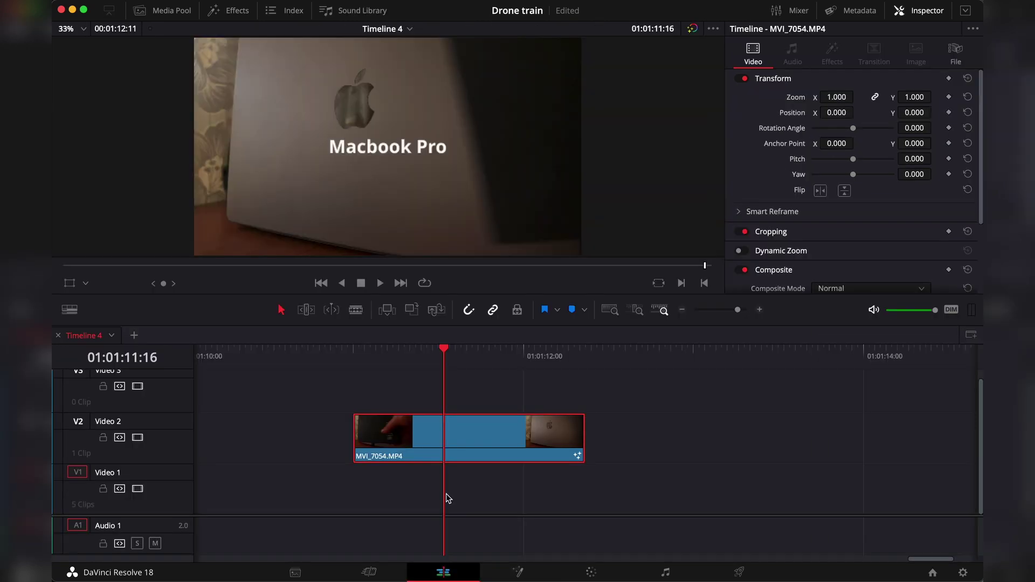
pyautogui.moveTo(446, 355); pyautogui.dragTo(354, 354)
pyautogui.press('space')
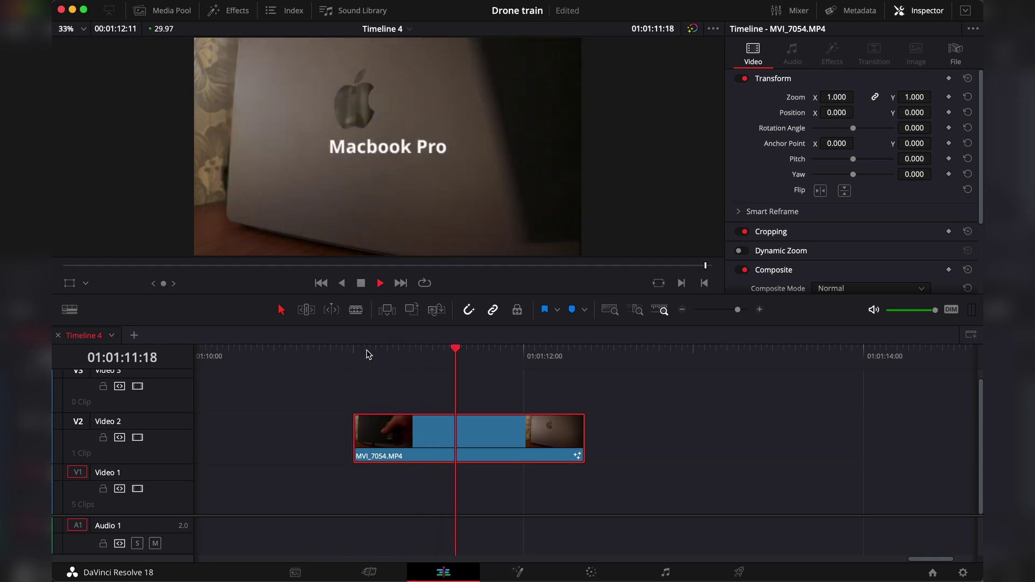
pyautogui.press('space')
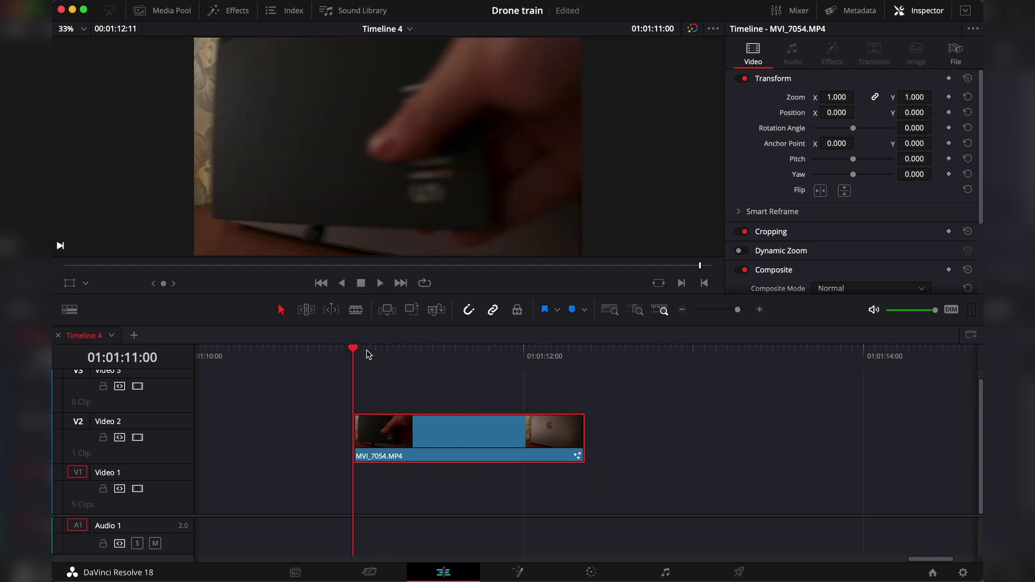